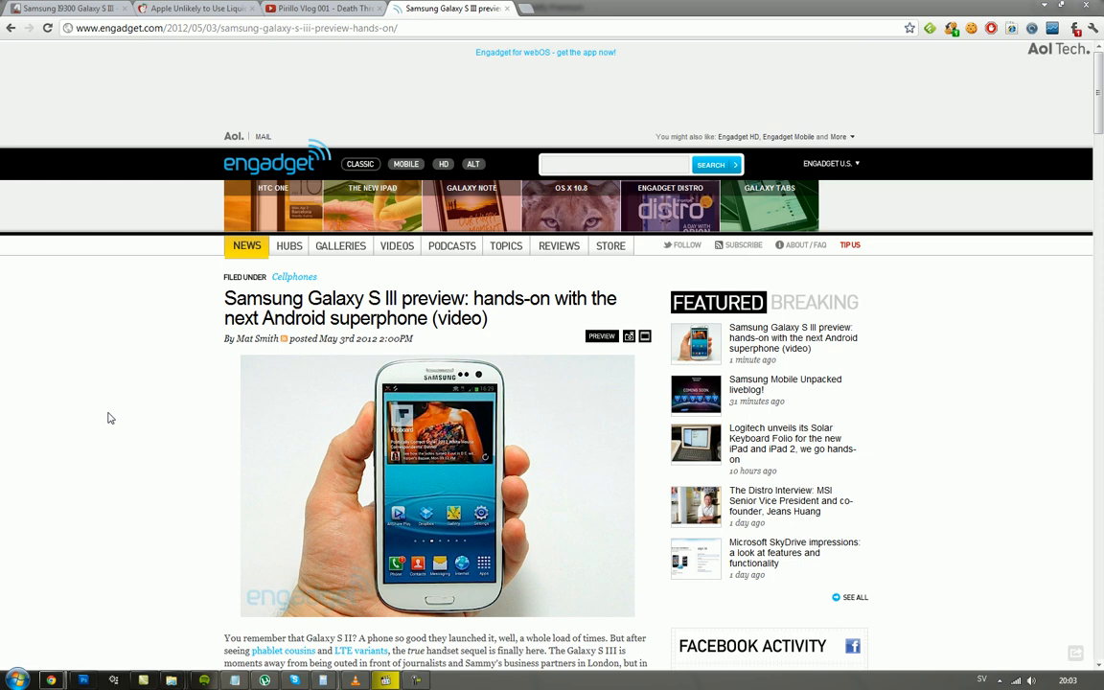
{"action": "scroll", "coordinate": [109, 418], "scroll_direction": "down", "scroll_amount": 3}
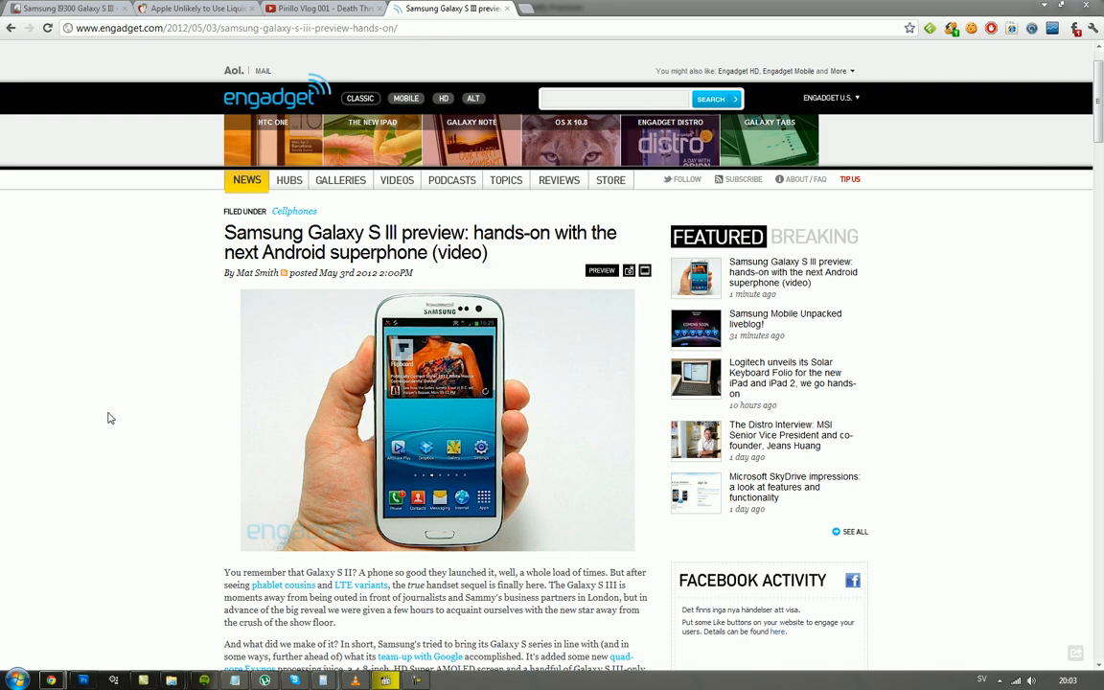
{"action": "scroll", "coordinate": [109, 418], "scroll_direction": "down", "scroll_amount": 2}
{"action": "scroll", "coordinate": [113, 404], "scroll_direction": "down", "scroll_amount": 4}
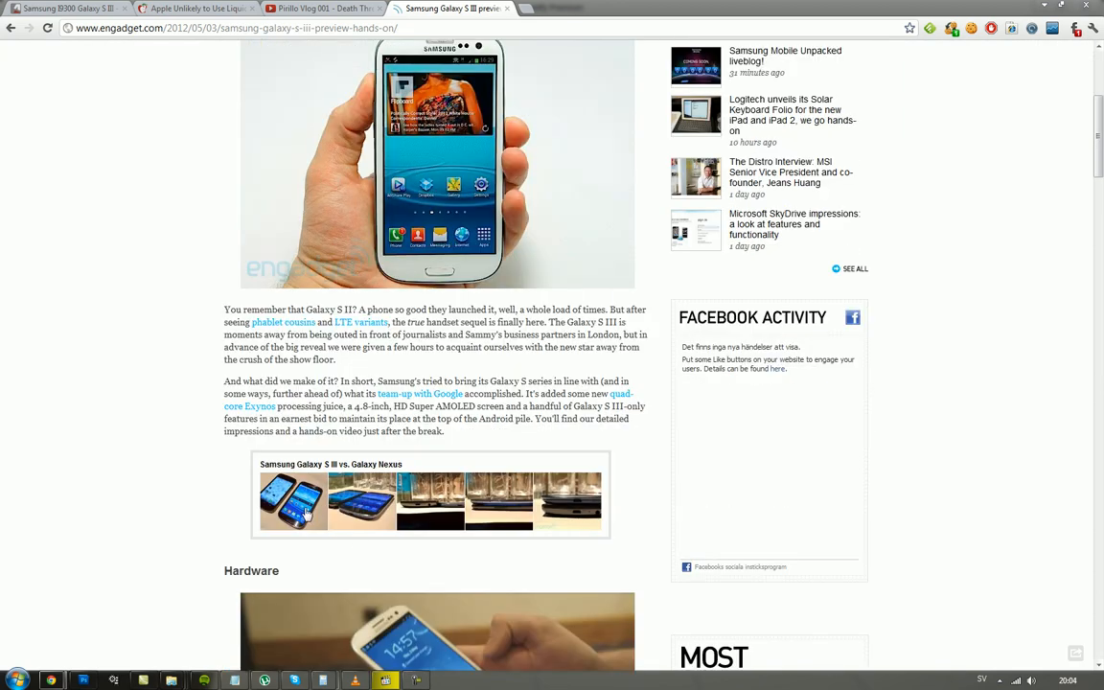
Open the Galaxy S III vs. Galaxy Nexus comparison gallery link in a new tab
{"action": "right_click", "coordinate": [278, 463]}
{"action": "left_click", "coordinate": [393, 316]}
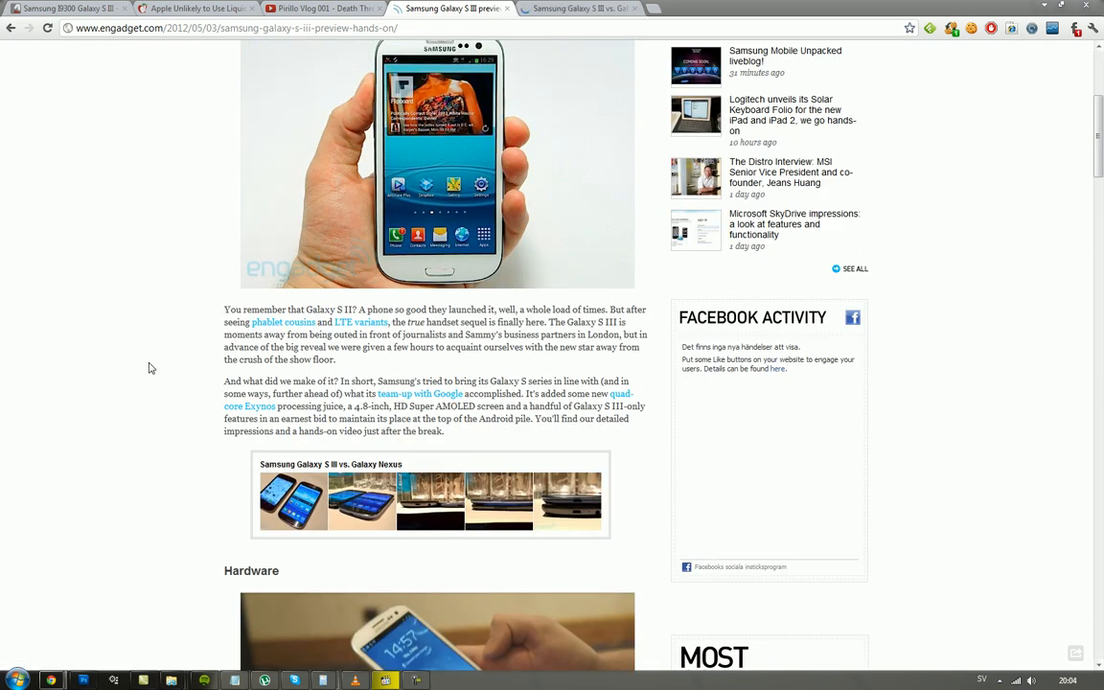
{"action": "scroll", "coordinate": [137, 331], "scroll_direction": "up", "scroll_amount": 3}
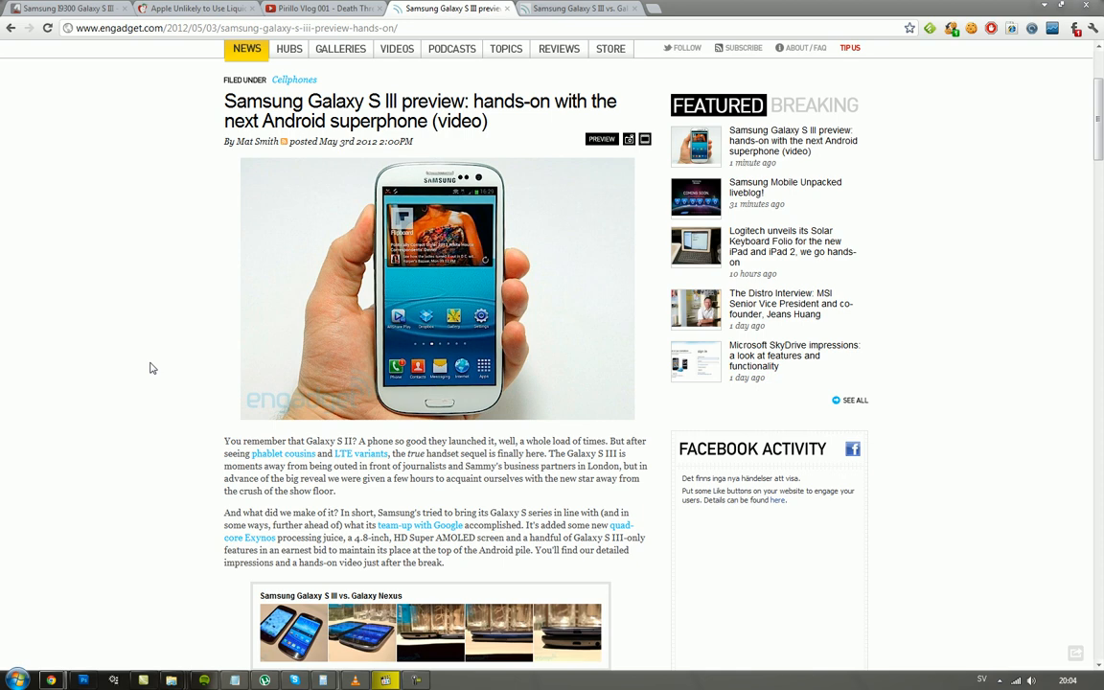
{"action": "scroll", "coordinate": [151, 368], "scroll_direction": "down", "scroll_amount": 4}
{"action": "scroll", "coordinate": [150, 368], "scroll_direction": "down", "scroll_amount": 2}
{"action": "scroll", "coordinate": [150, 368], "scroll_direction": "up", "scroll_amount": 2}
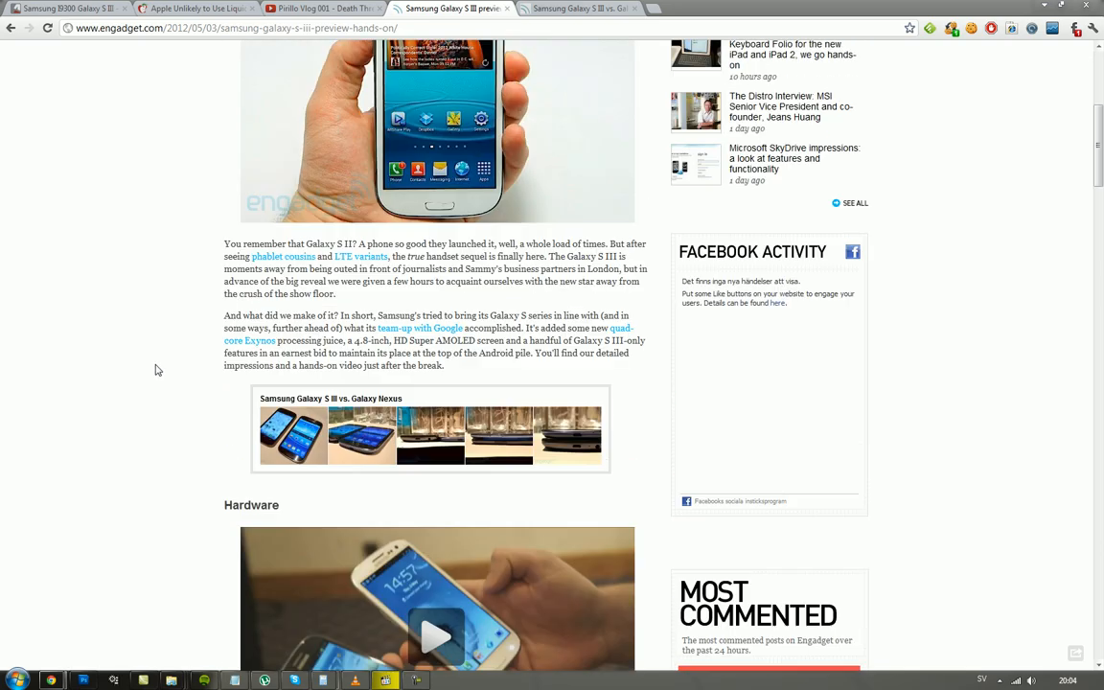
{"action": "scroll", "coordinate": [153, 369], "scroll_direction": "up", "scroll_amount": 4}
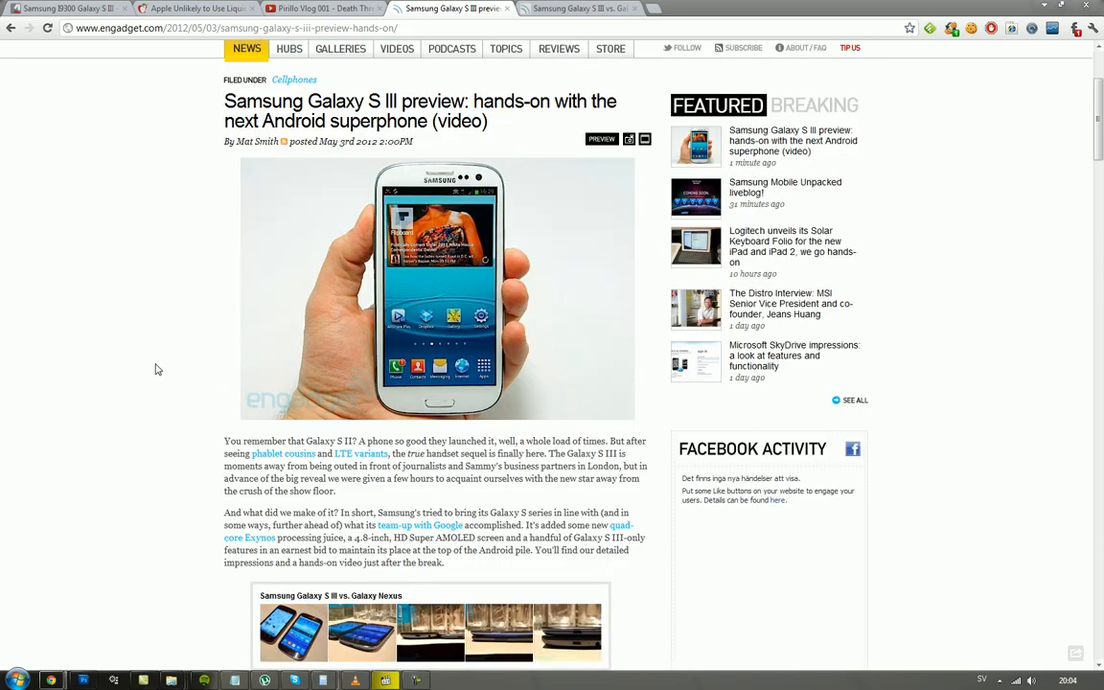
{"action": "scroll", "coordinate": [157, 369], "scroll_direction": "down", "scroll_amount": 5}
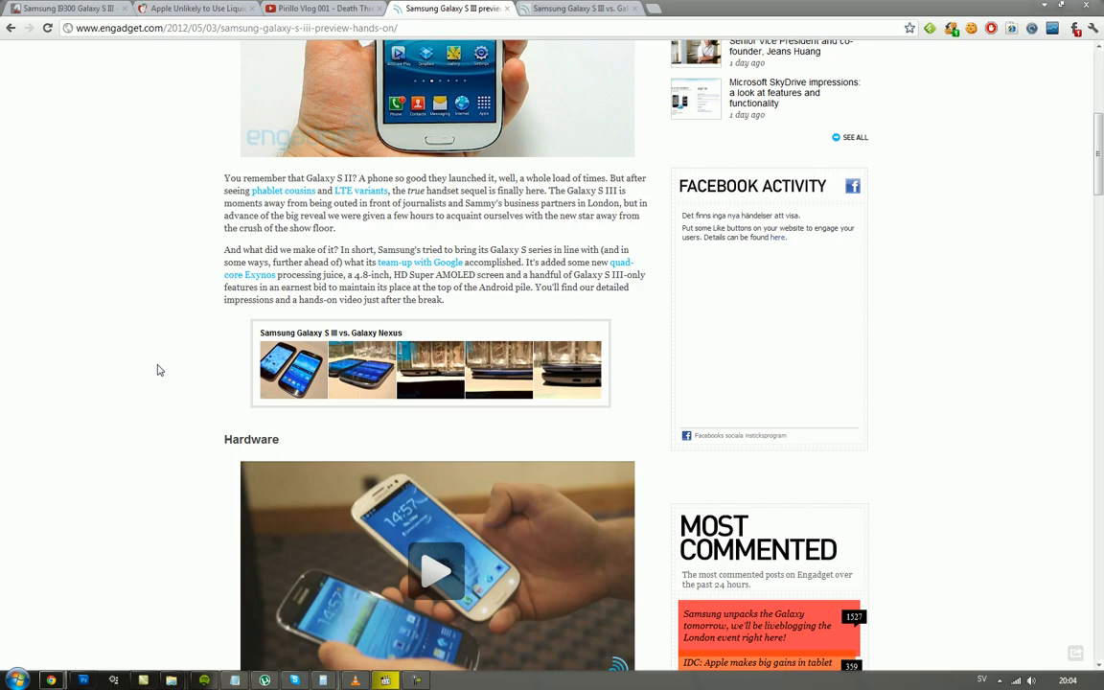
{"action": "scroll", "coordinate": [159, 370], "scroll_direction": "down", "scroll_amount": 5}
{"action": "scroll", "coordinate": [159, 370], "scroll_direction": "up", "scroll_amount": 2}
{"action": "scroll", "coordinate": [159, 370], "scroll_direction": "up", "scroll_amount": 2}
{"action": "scroll", "coordinate": [159, 370], "scroll_direction": "down", "scroll_amount": 7}
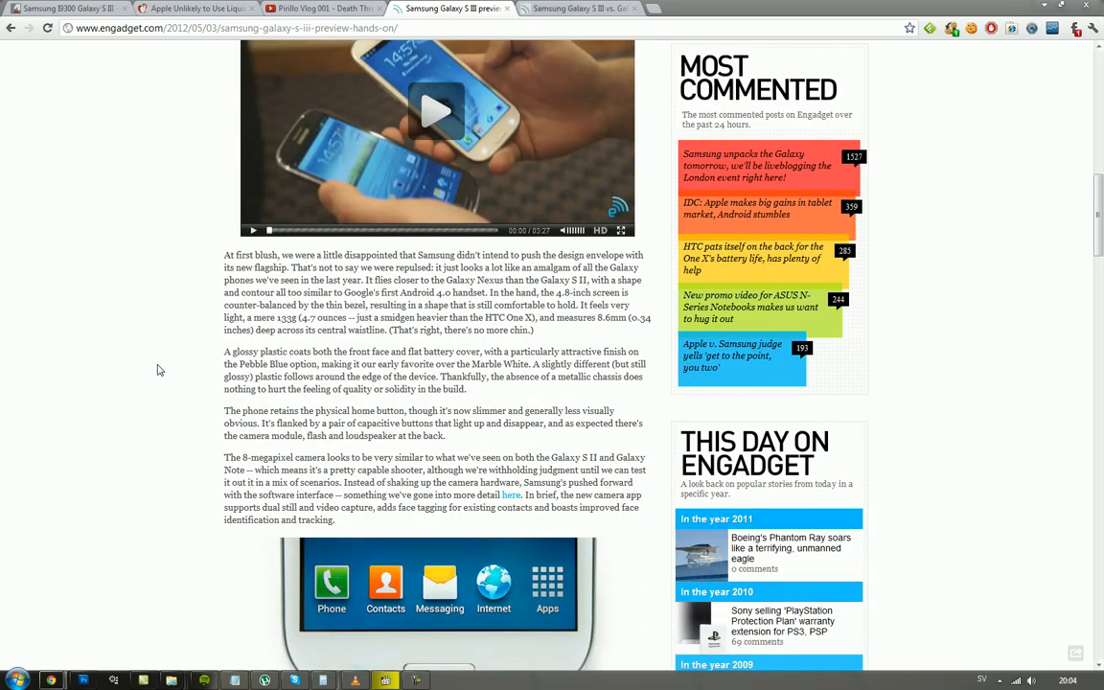
{"action": "scroll", "coordinate": [159, 370], "scroll_direction": "down", "scroll_amount": 3}
{"action": "scroll", "coordinate": [159, 370], "scroll_direction": "down", "scroll_amount": 2}
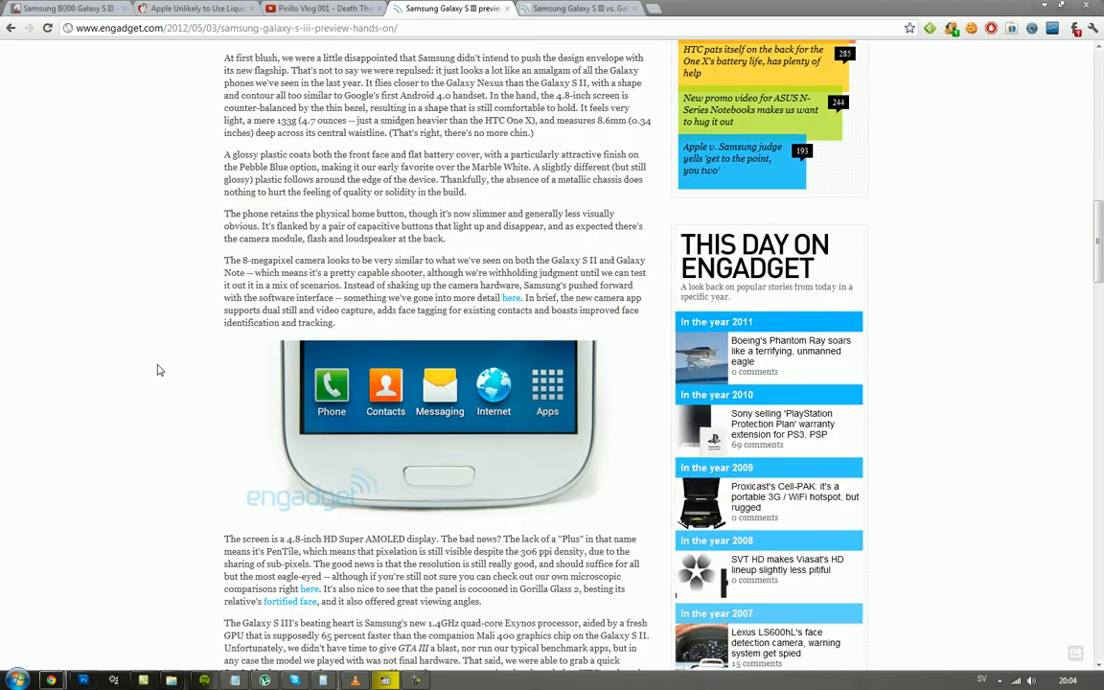
{"action": "scroll", "coordinate": [159, 370], "scroll_direction": "up", "scroll_amount": 3}
{"action": "scroll", "coordinate": [160, 370], "scroll_direction": "up", "scroll_amount": 1}
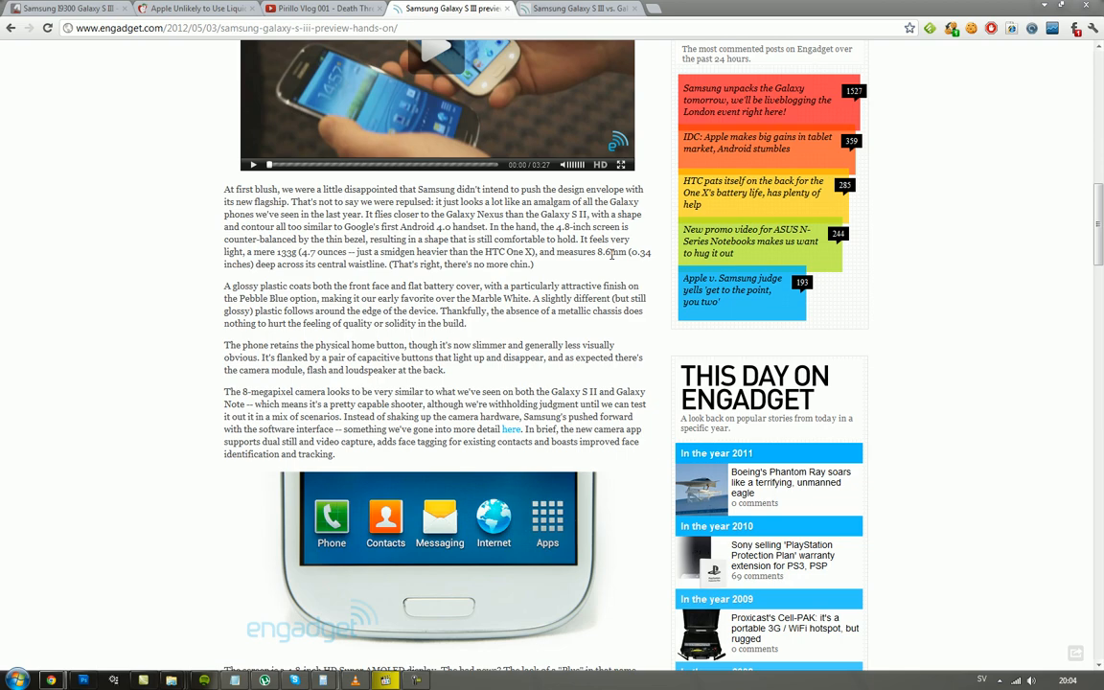
{"action": "scroll", "coordinate": [523, 321], "scroll_direction": "down", "scroll_amount": 3}
{"action": "scroll", "coordinate": [523, 321], "scroll_direction": "down", "scroll_amount": 2}
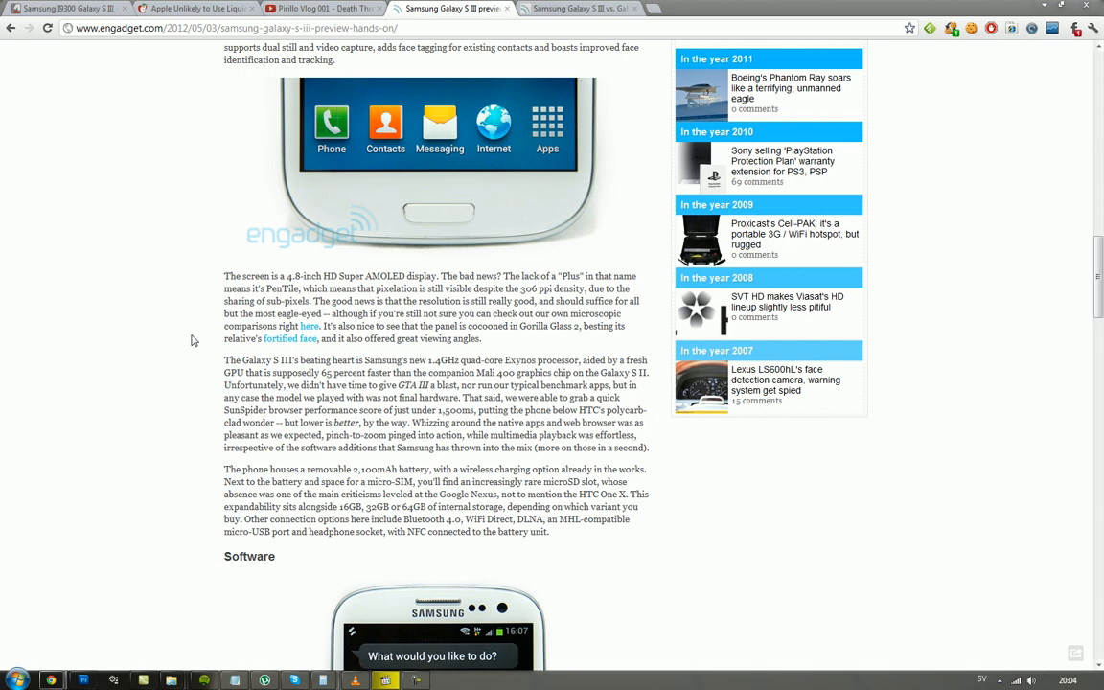
{"action": "scroll", "coordinate": [192, 340], "scroll_direction": "down", "scroll_amount": 2}
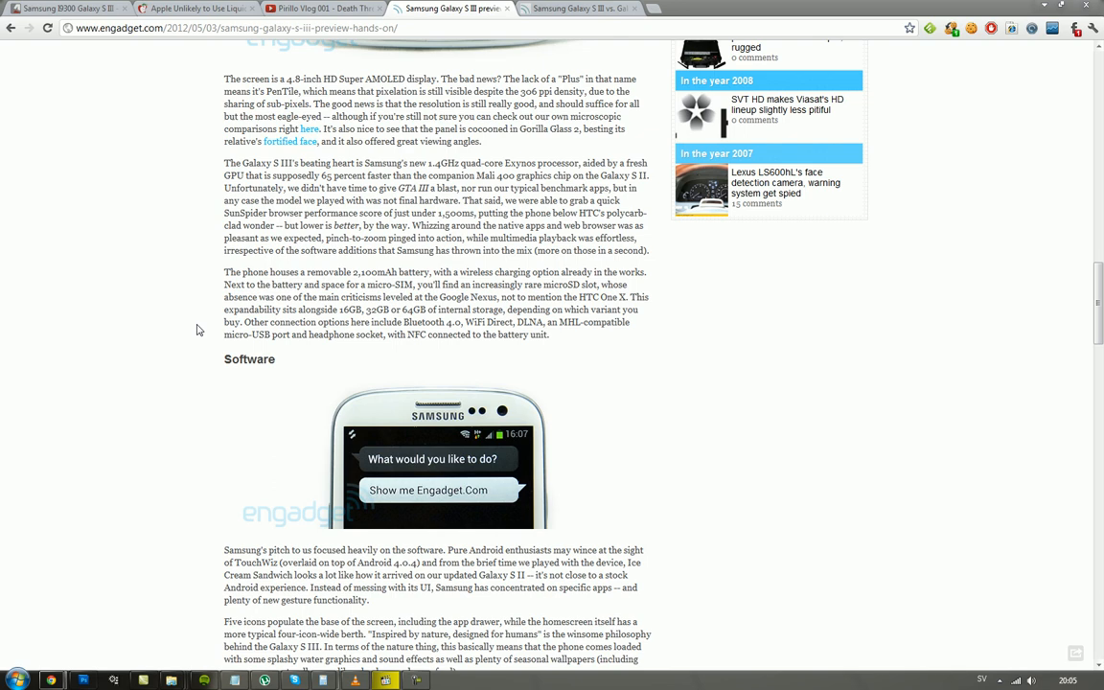
{"action": "scroll", "coordinate": [198, 330], "scroll_direction": "down", "scroll_amount": 3}
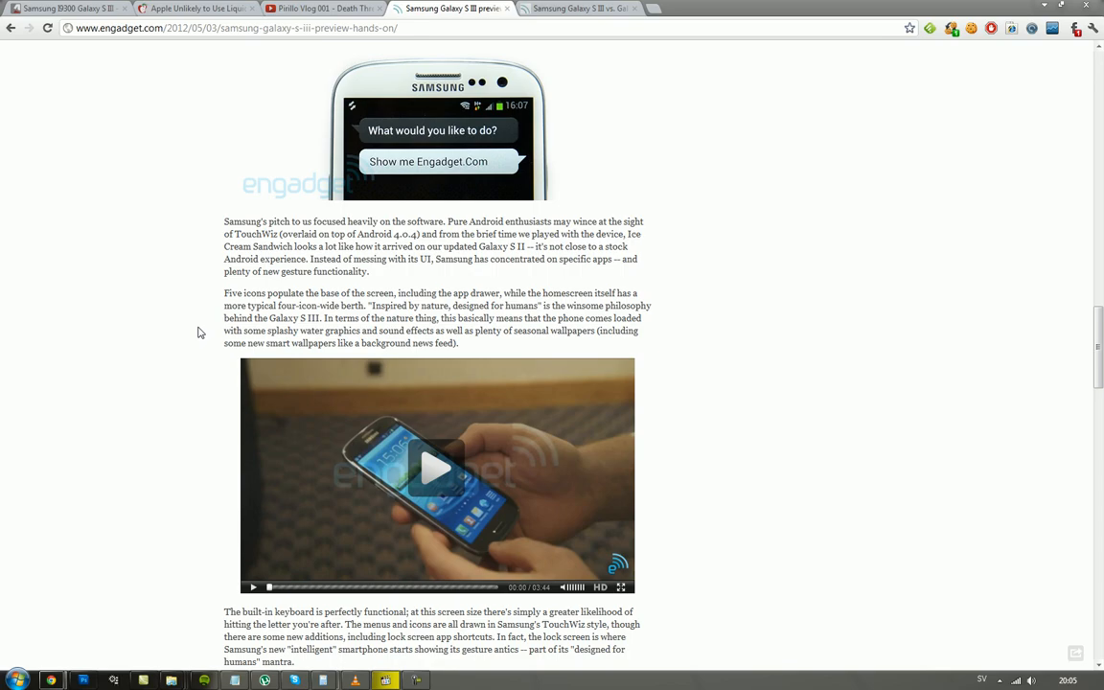
{"action": "scroll", "coordinate": [199, 332], "scroll_direction": "down", "scroll_amount": 3}
{"action": "scroll", "coordinate": [199, 331], "scroll_direction": "down", "scroll_amount": 3}
{"action": "scroll", "coordinate": [198, 332], "scroll_direction": "down", "scroll_amount": 4}
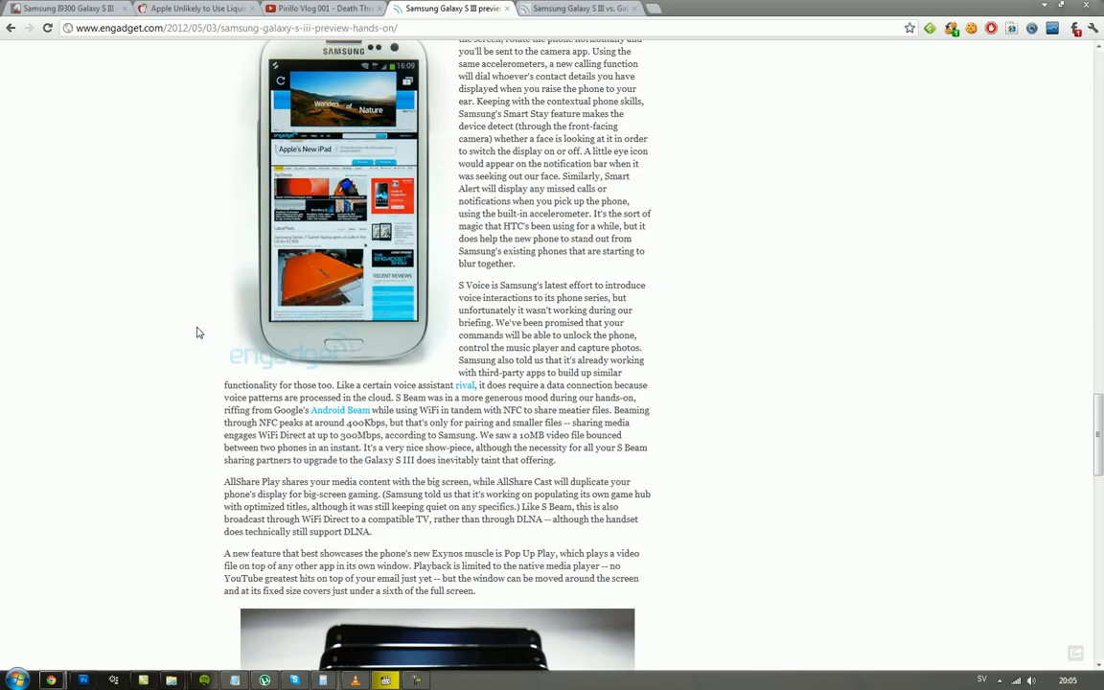
{"action": "scroll", "coordinate": [199, 332], "scroll_direction": "up", "scroll_amount": 1}
{"action": "scroll", "coordinate": [199, 332], "scroll_direction": "down", "scroll_amount": 2}
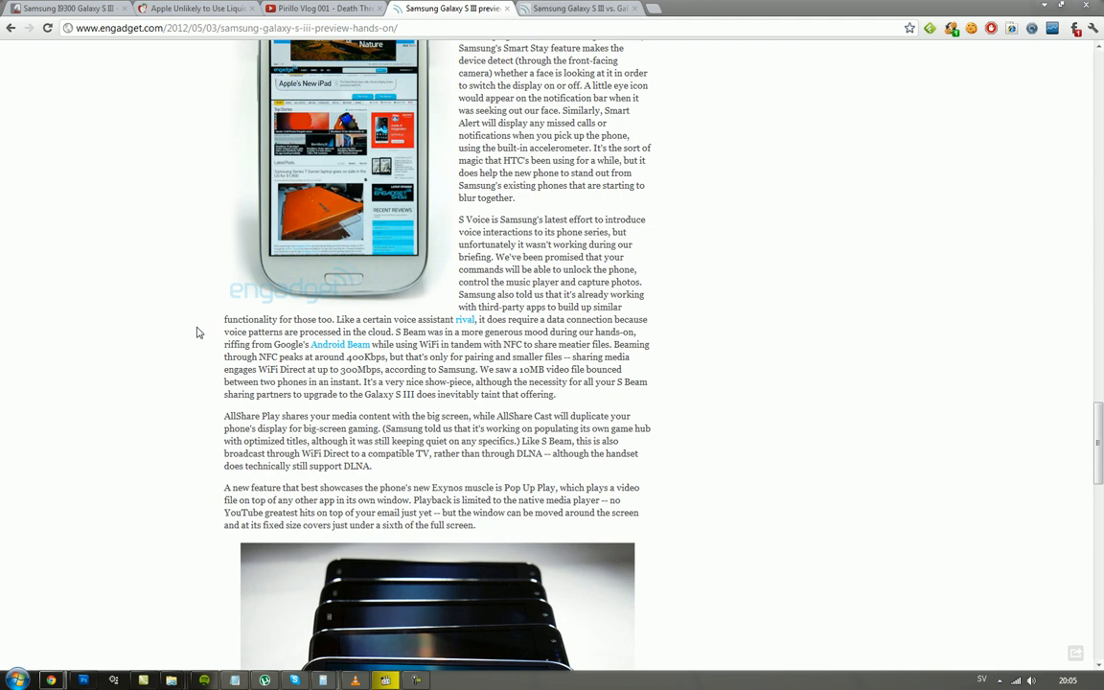
Switch to the Galaxy S III vs. Galaxy Nexus gallery tab showing photo 1 of 8
{"action": "left_click", "coordinate": [575, 8]}
{"action": "scroll", "coordinate": [316, 451], "scroll_direction": "down", "scroll_amount": 1}
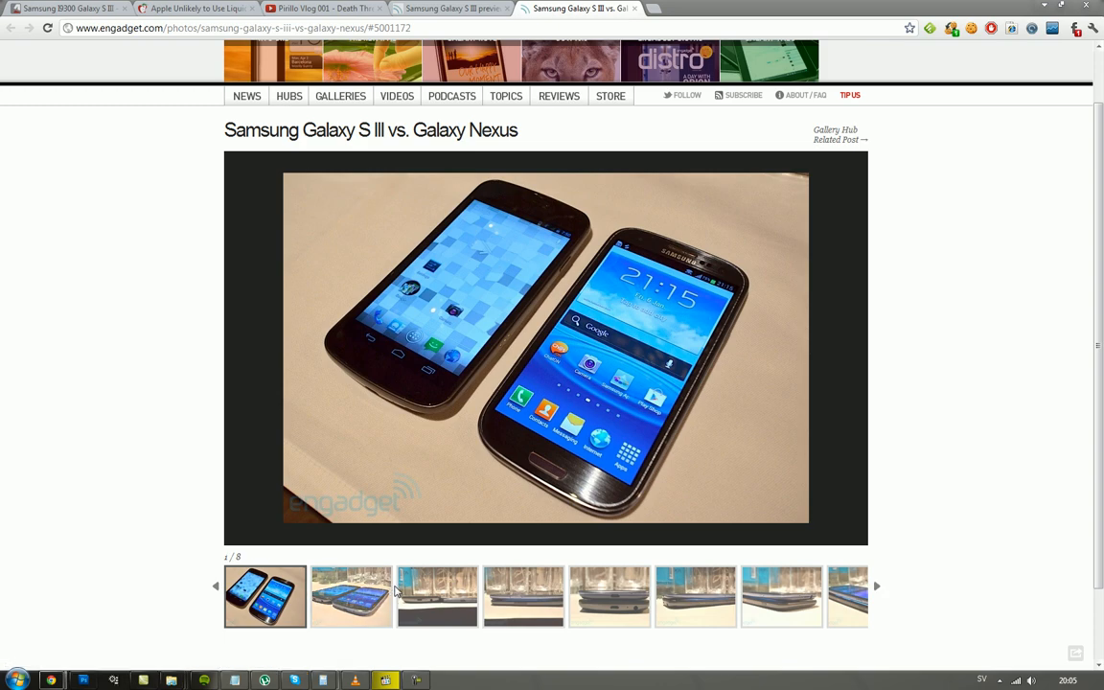
View gallery photos 2 through 8 via the thumbnail strip, ending on the stacked-phones shot
{"action": "left_click", "coordinate": [351, 596]}
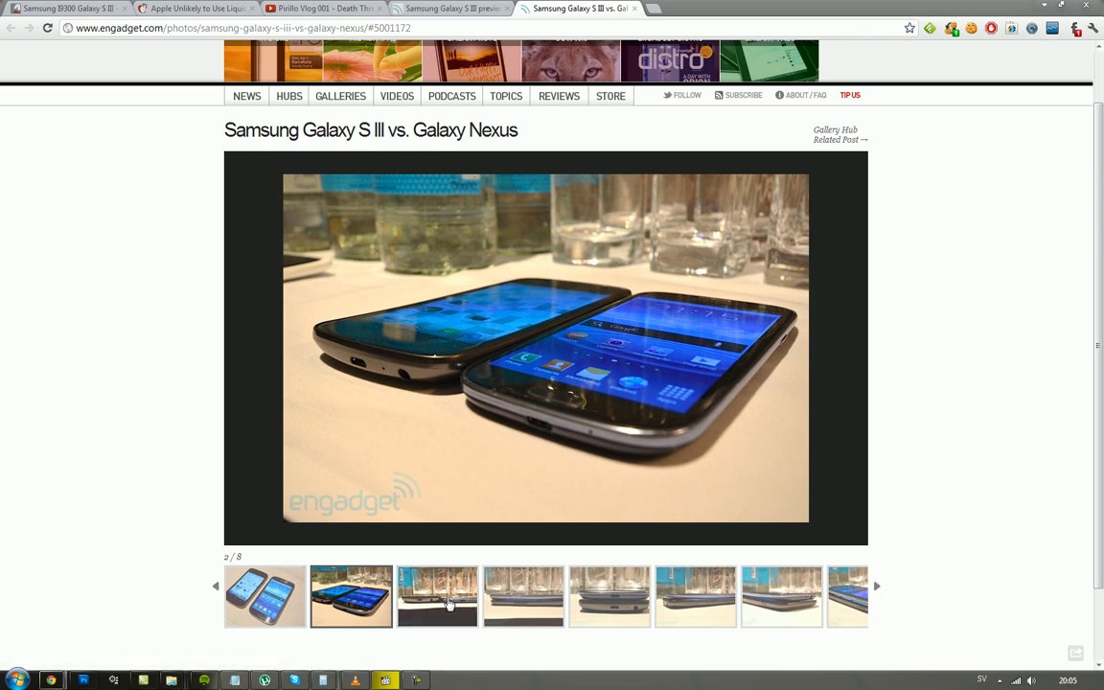
{"action": "left_click", "coordinate": [437, 597]}
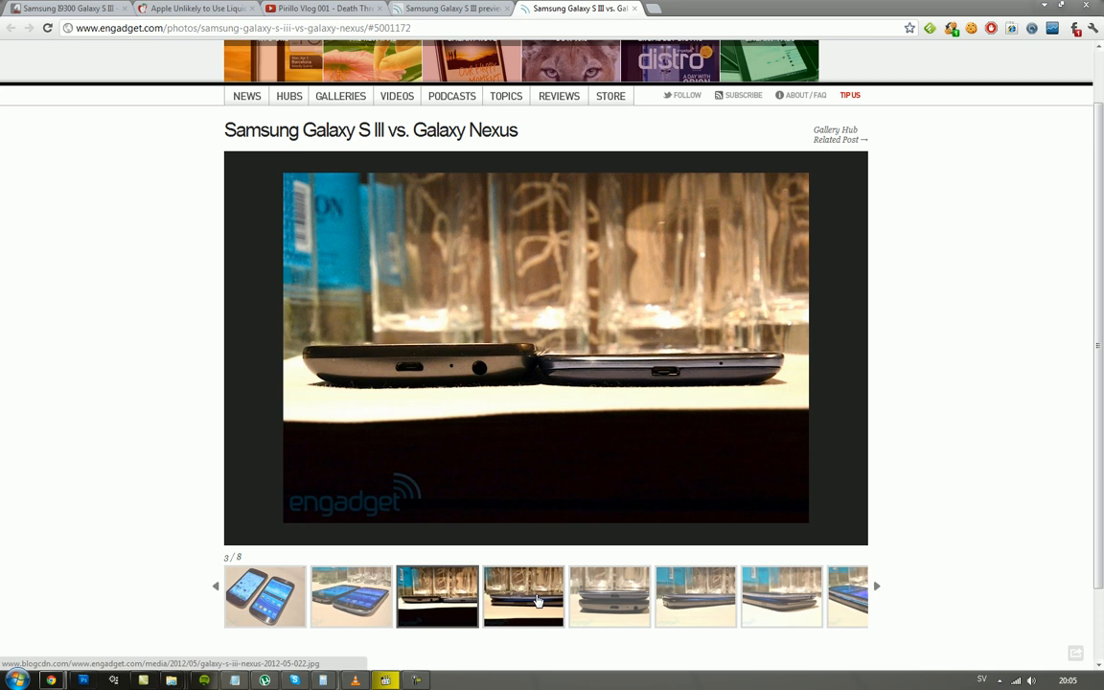
{"action": "left_click", "coordinate": [537, 602]}
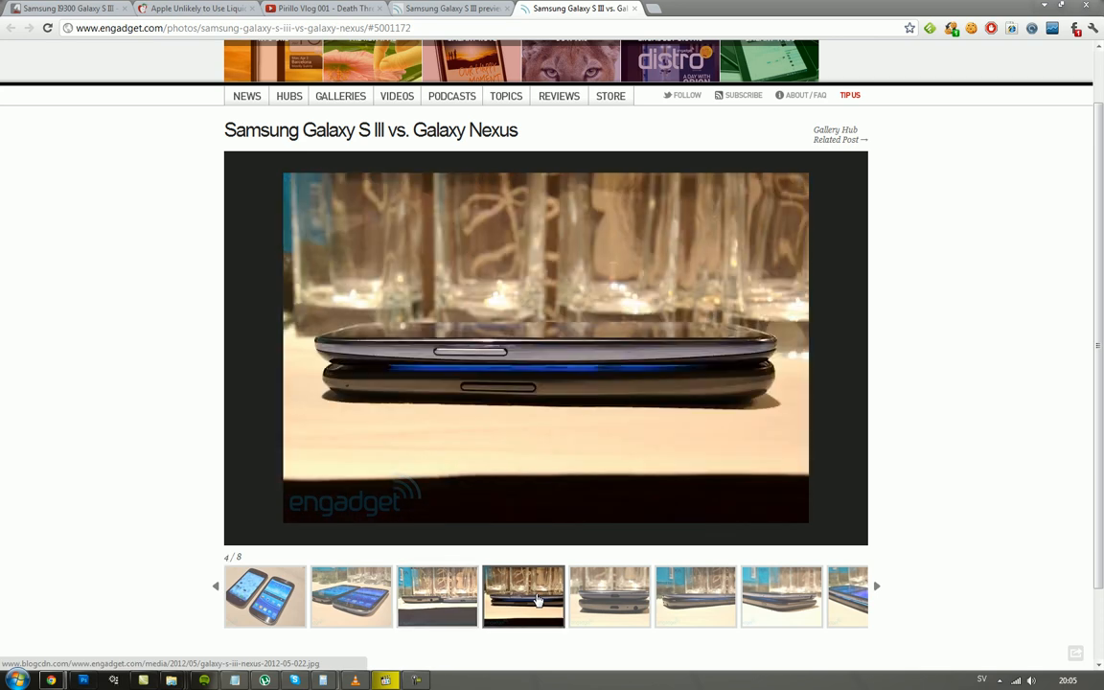
{"action": "left_click", "coordinate": [605, 592]}
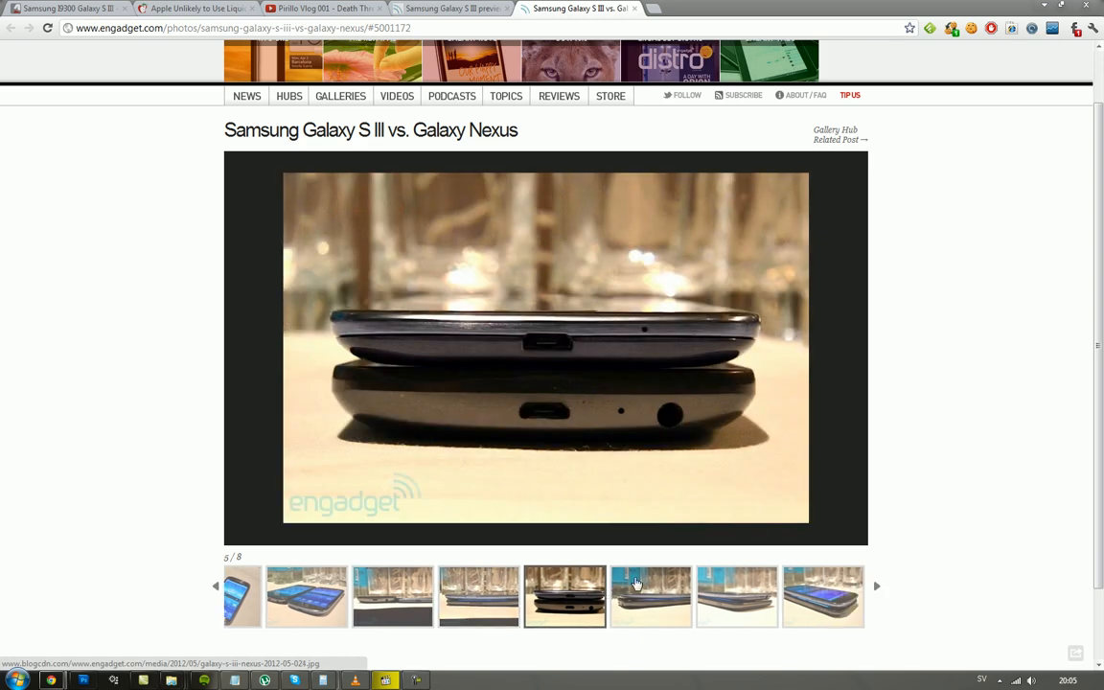
{"action": "left_click", "coordinate": [659, 590]}
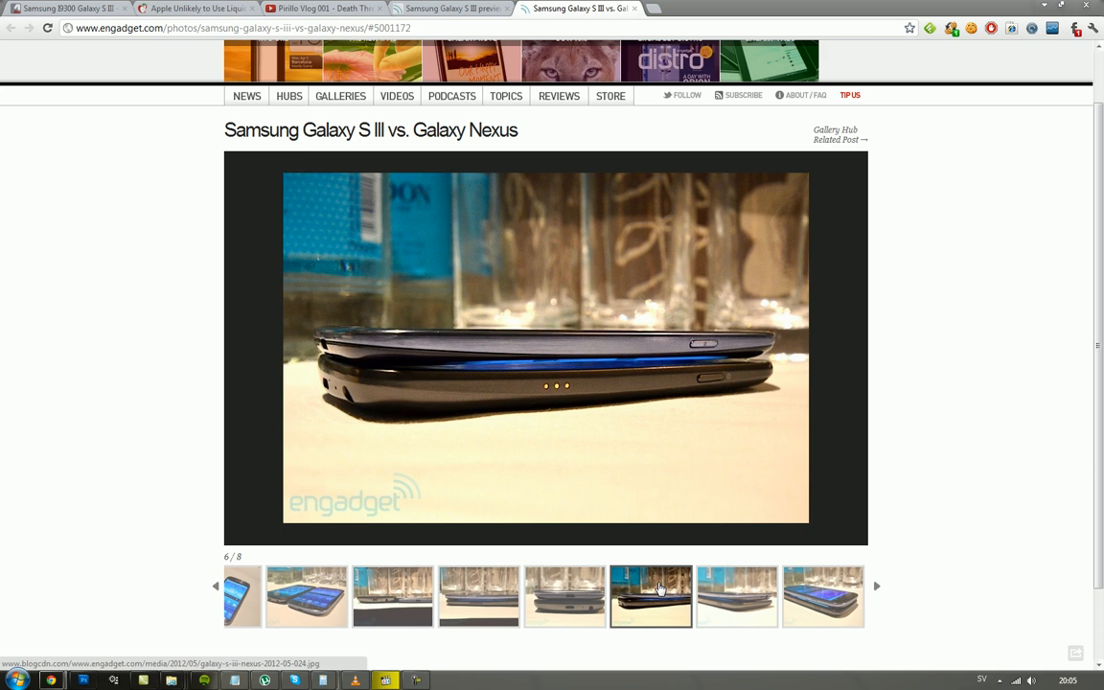
{"action": "left_click", "coordinate": [724, 594]}
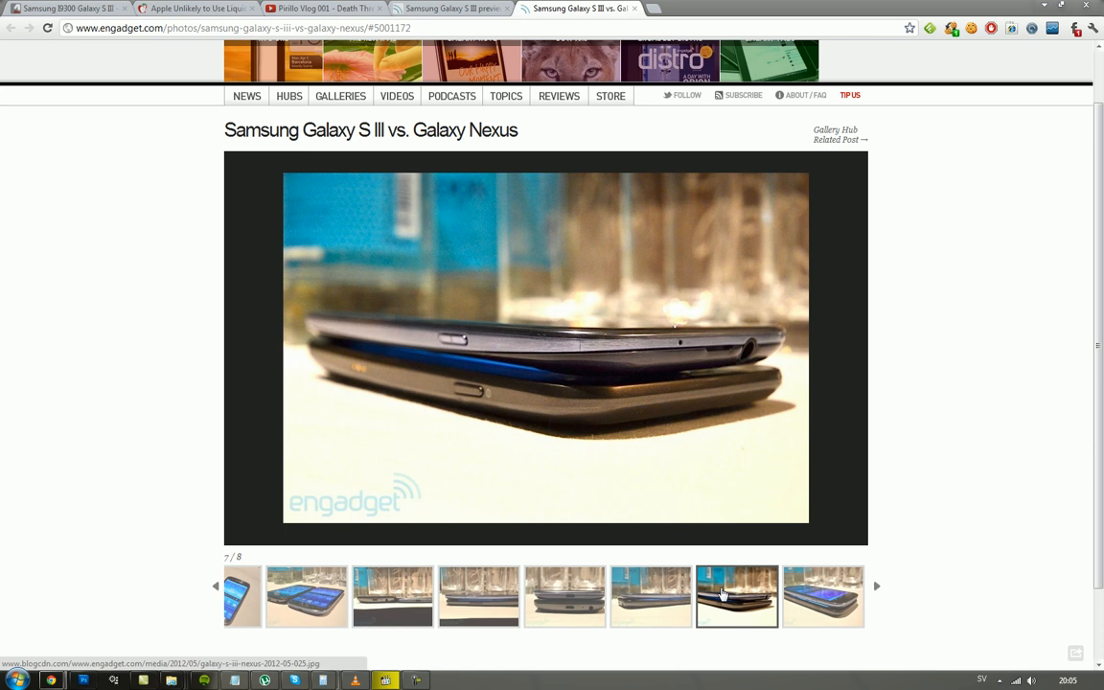
{"action": "left_click", "coordinate": [794, 595]}
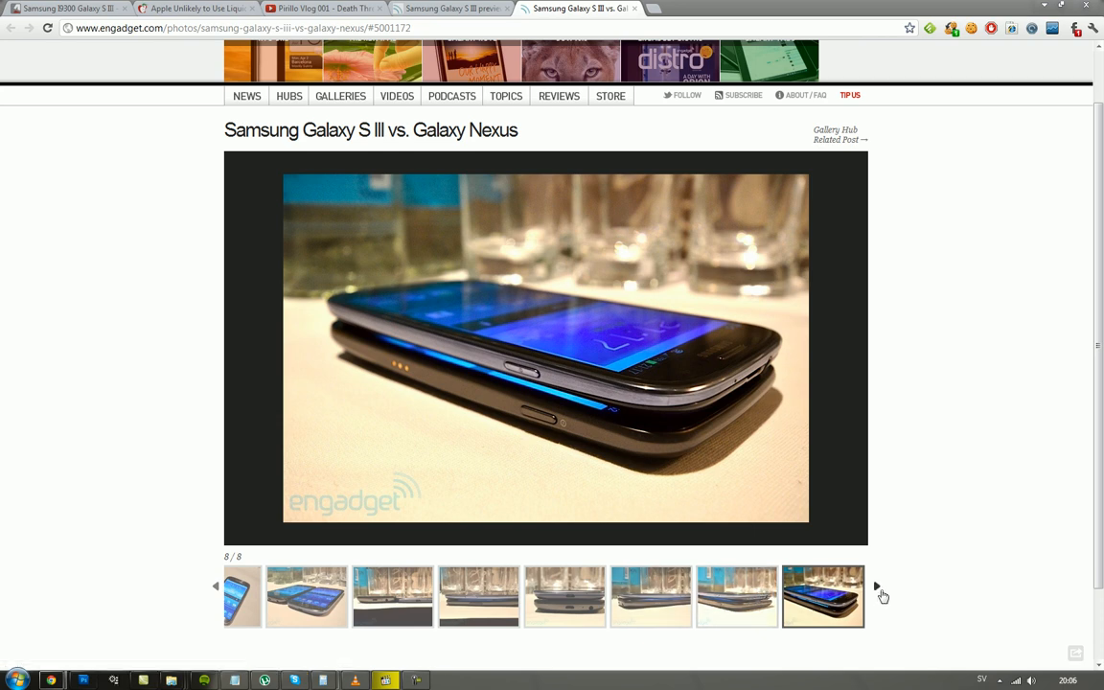
Step back through the thumbnails to photo 1 of 8, both phones side by side
{"action": "left_click", "coordinate": [736, 596]}
{"action": "left_click", "coordinate": [650, 596]}
{"action": "left_click", "coordinate": [565, 596]}
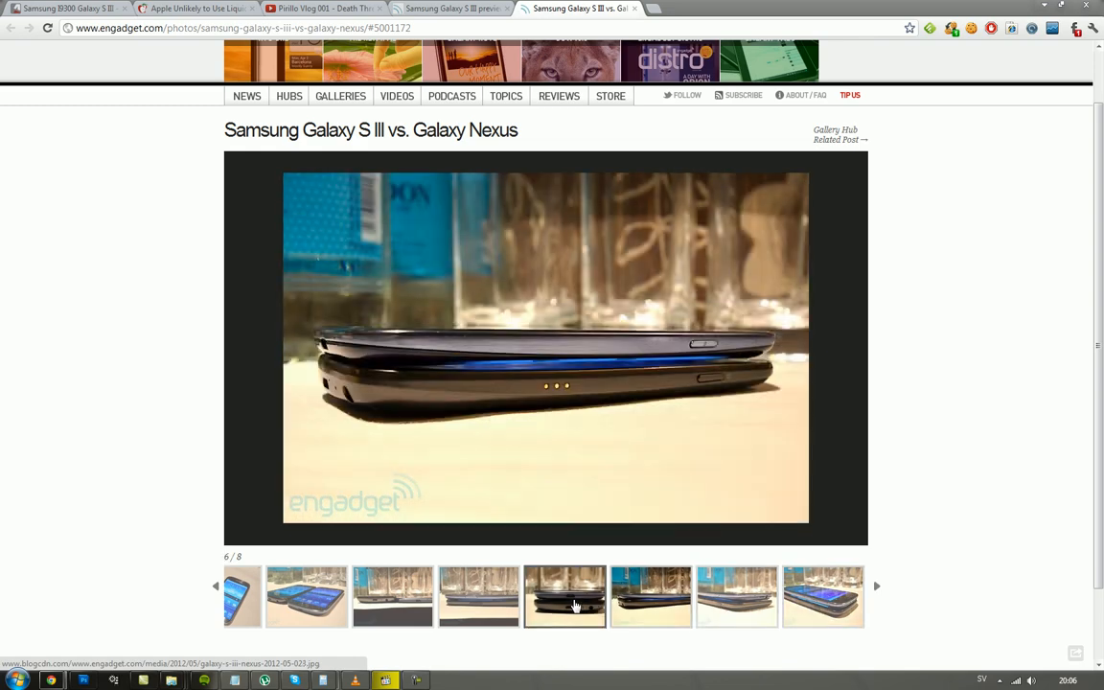
{"action": "left_click", "coordinate": [506, 597]}
{"action": "left_click", "coordinate": [422, 596]}
{"action": "left_click", "coordinate": [334, 596]}
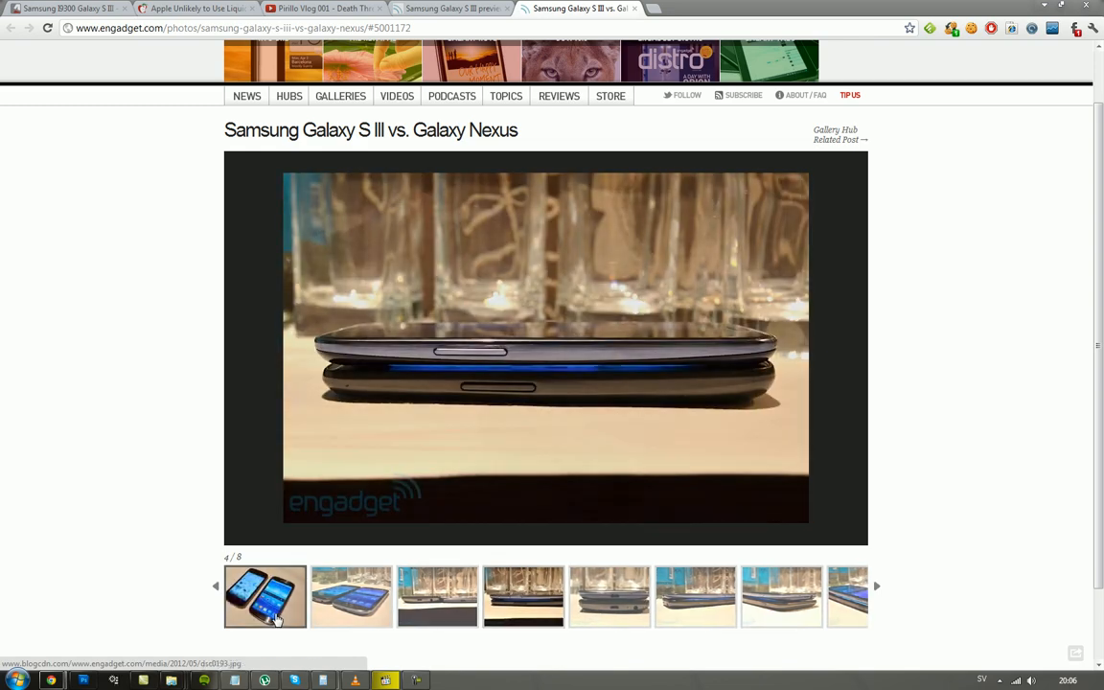
{"action": "left_click", "coordinate": [255, 596]}
{"action": "left_click", "coordinate": [346, 601]}
{"action": "left_click", "coordinate": [265, 596]}
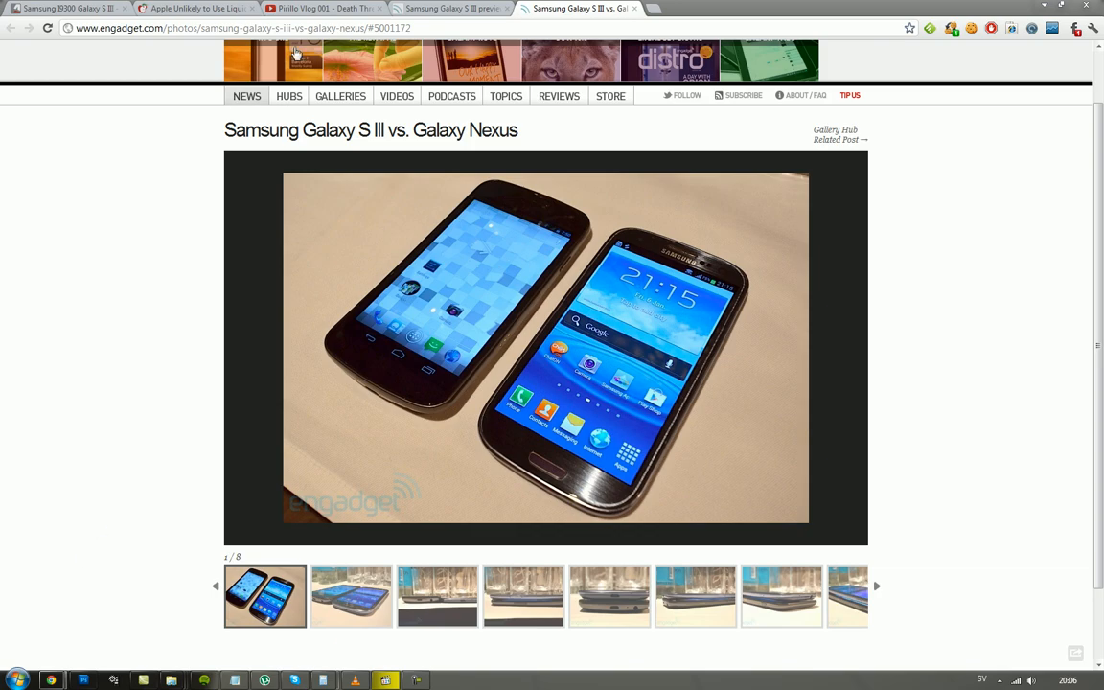
Switch back to the Galaxy S III hands-on article tab with Ctrl+Shift+Tab
{"action": "key", "text": "ctrl+shift+Tab"}
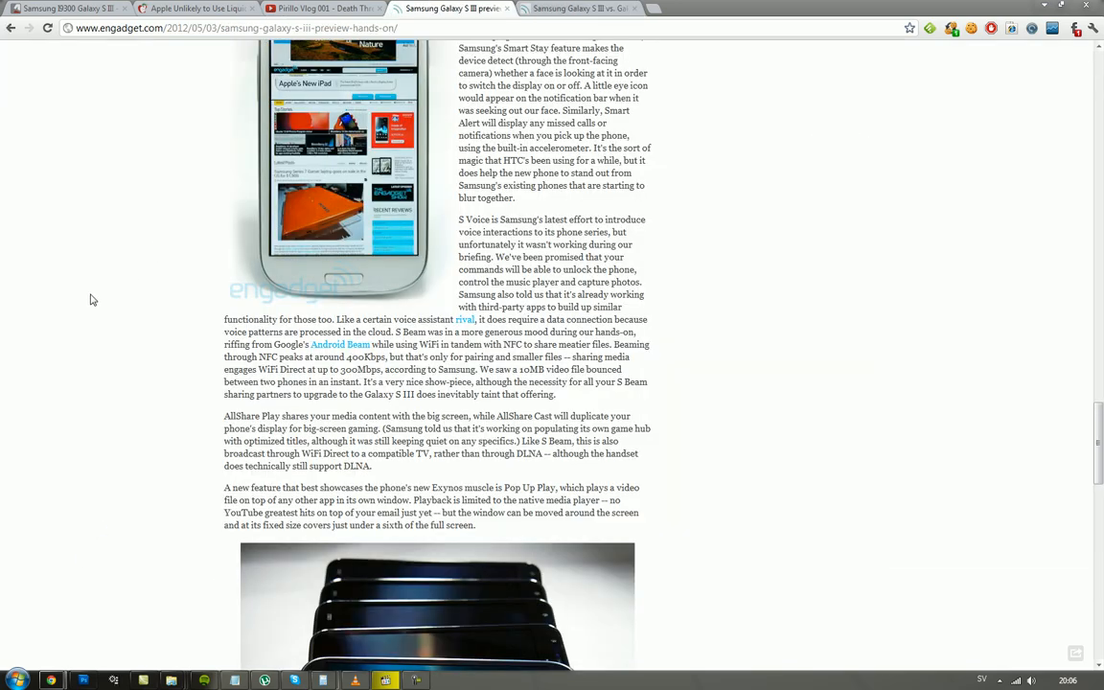
{"action": "scroll", "coordinate": [92, 299], "scroll_direction": "down", "scroll_amount": 5}
{"action": "scroll", "coordinate": [92, 308], "scroll_direction": "up", "scroll_amount": 5}
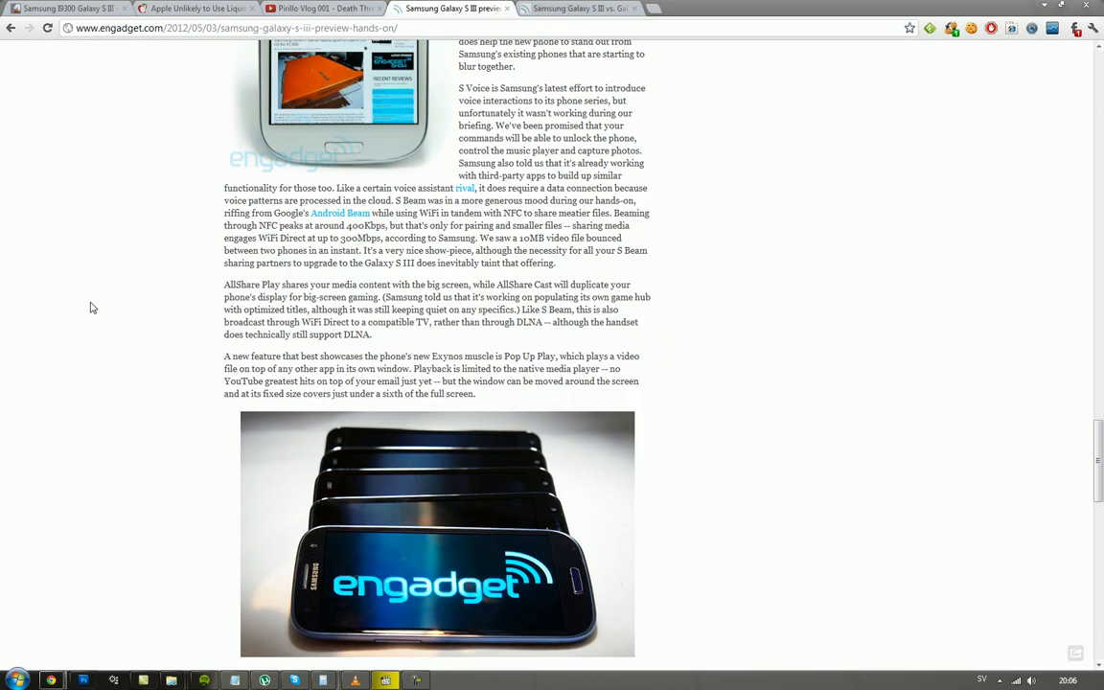
{"action": "scroll", "coordinate": [92, 308], "scroll_direction": "down", "scroll_amount": 2}
{"action": "scroll", "coordinate": [93, 317], "scroll_direction": "down", "scroll_amount": 1}
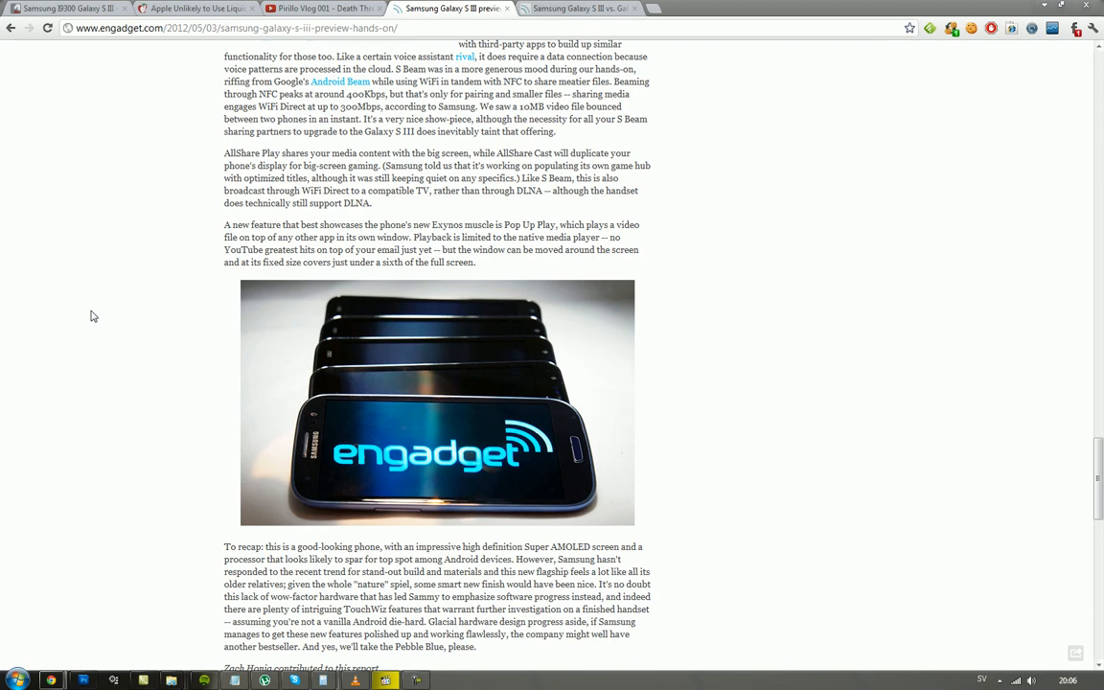
{"action": "scroll", "coordinate": [92, 316], "scroll_direction": "down", "scroll_amount": 3}
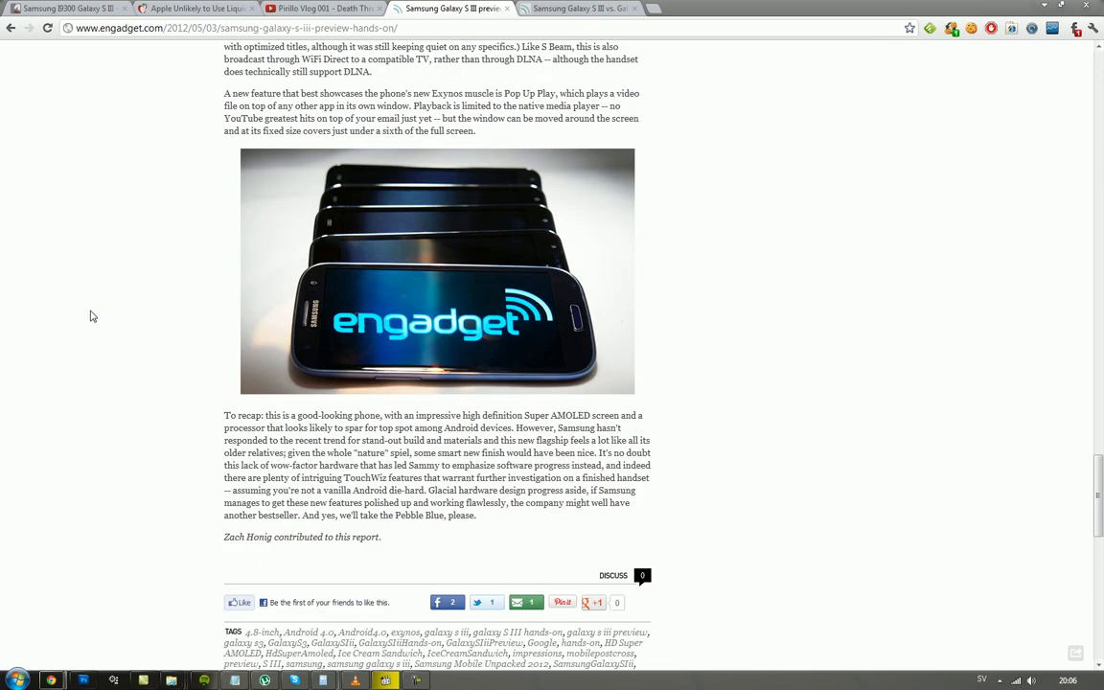
{"action": "scroll", "coordinate": [92, 317], "scroll_direction": "down", "scroll_amount": 3}
{"action": "scroll", "coordinate": [92, 316], "scroll_direction": "up", "scroll_amount": 7}
{"action": "scroll", "coordinate": [92, 316], "scroll_direction": "up", "scroll_amount": 5}
{"action": "scroll", "coordinate": [92, 316], "scroll_direction": "up", "scroll_amount": 5}
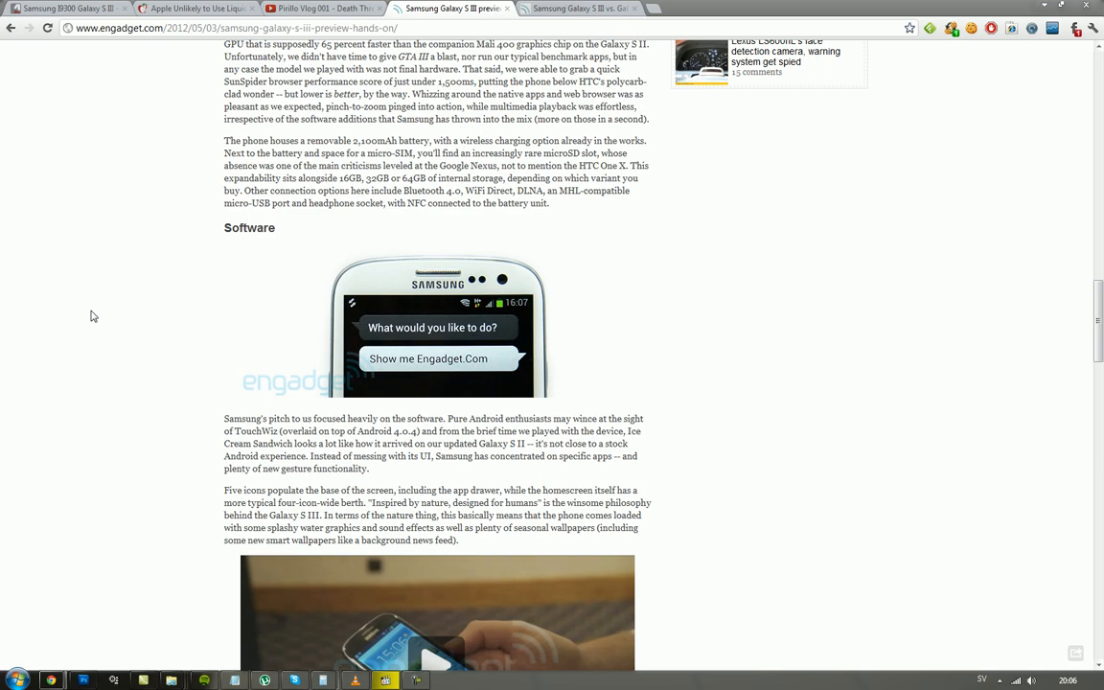
{"action": "scroll", "coordinate": [92, 316], "scroll_direction": "up", "scroll_amount": 5}
{"action": "scroll", "coordinate": [93, 316], "scroll_direction": "up", "scroll_amount": 4}
{"action": "scroll", "coordinate": [92, 316], "scroll_direction": "down", "scroll_amount": 1}
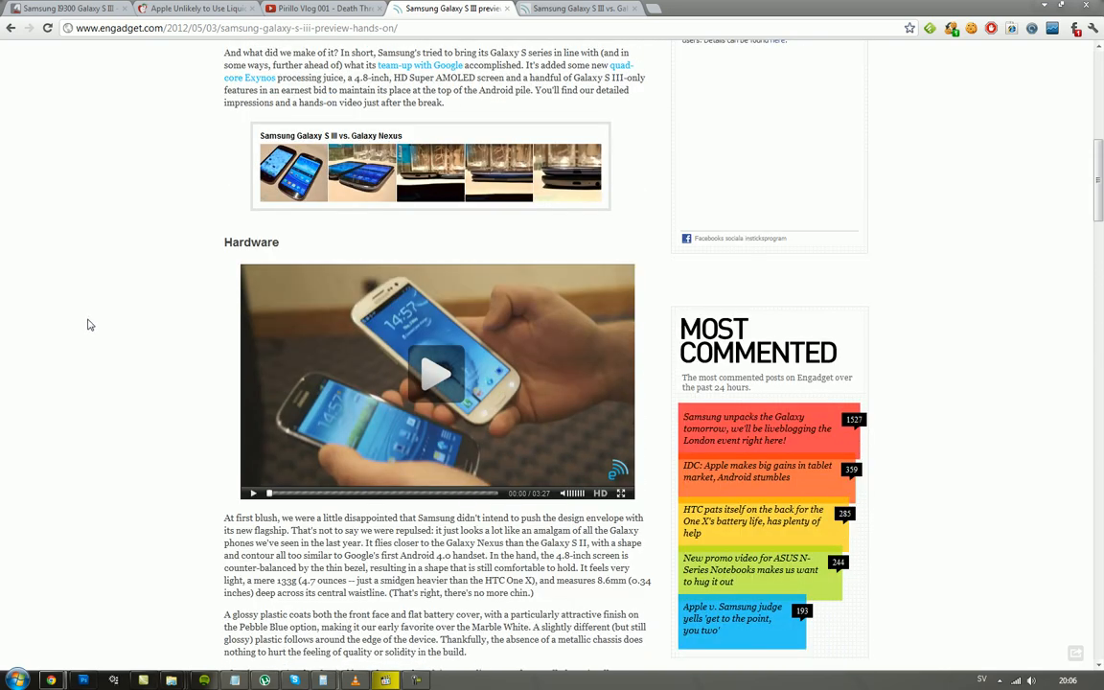